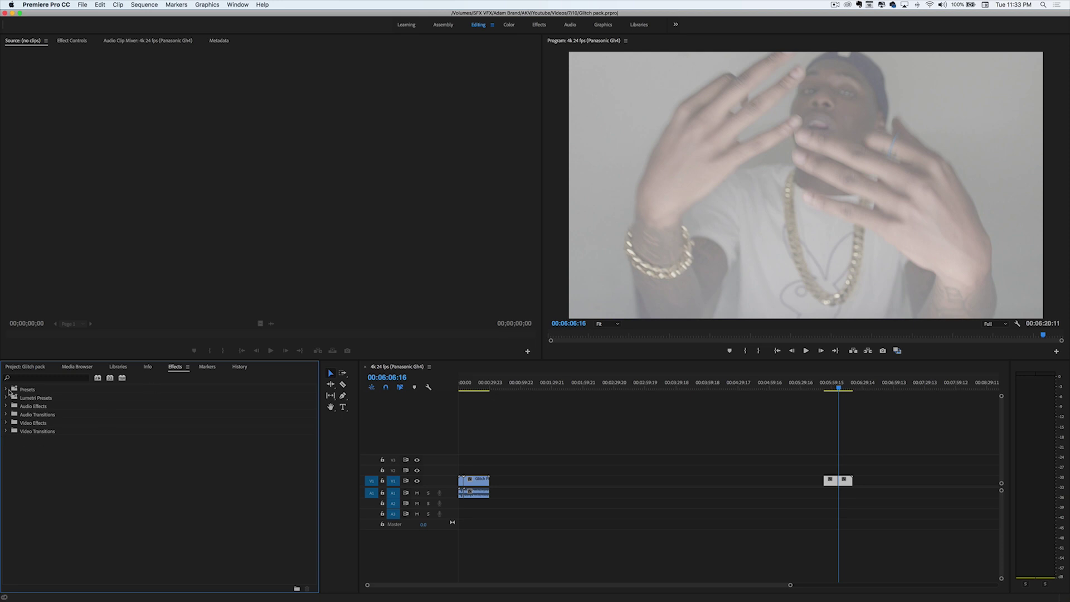
Step: Expand the Presets folder, select FREE GLITCH PRESET PACK, and place the playhead earlier
left_click(7, 390)
left_click(58, 492)
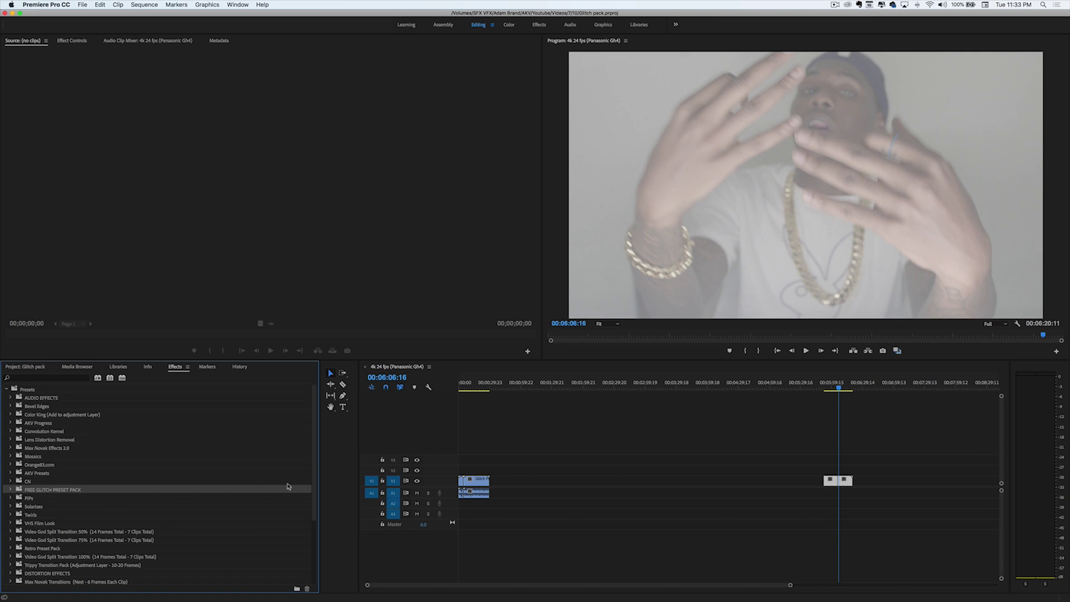
left_click(578, 385)
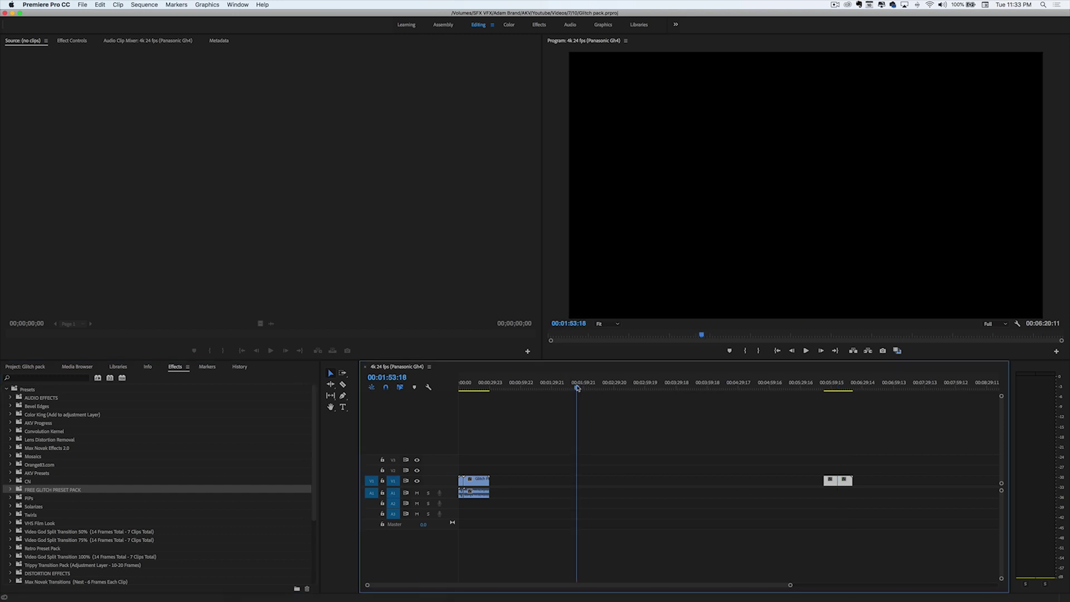
Step: Zoom the timeline in on the cut, parking the playhead just before the edit point
left_click_drag(578, 388, 829, 389)
key("=")
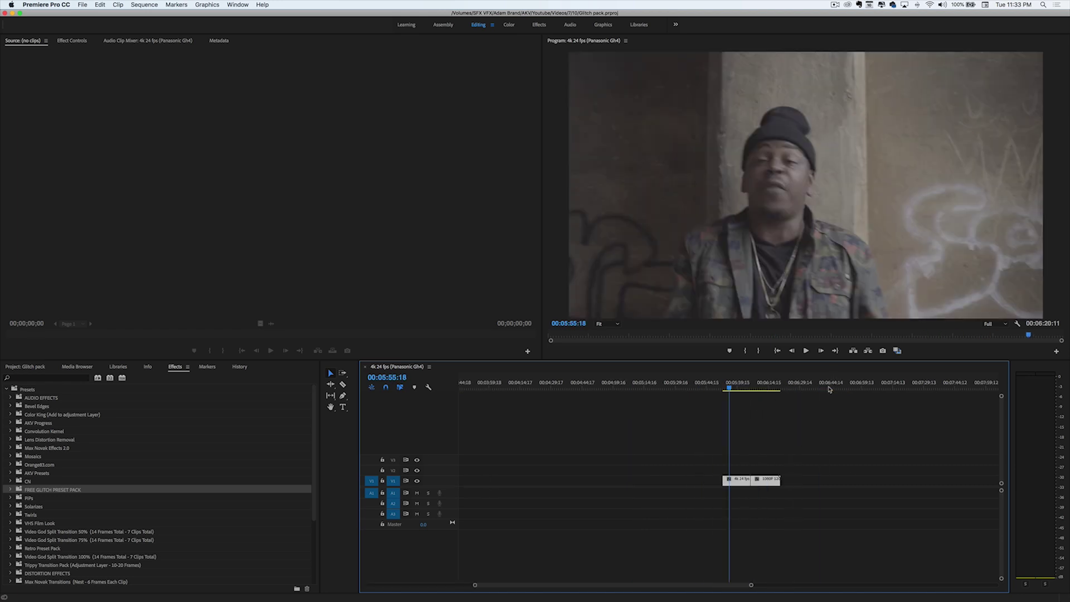
key("=")
left_click(774, 390)
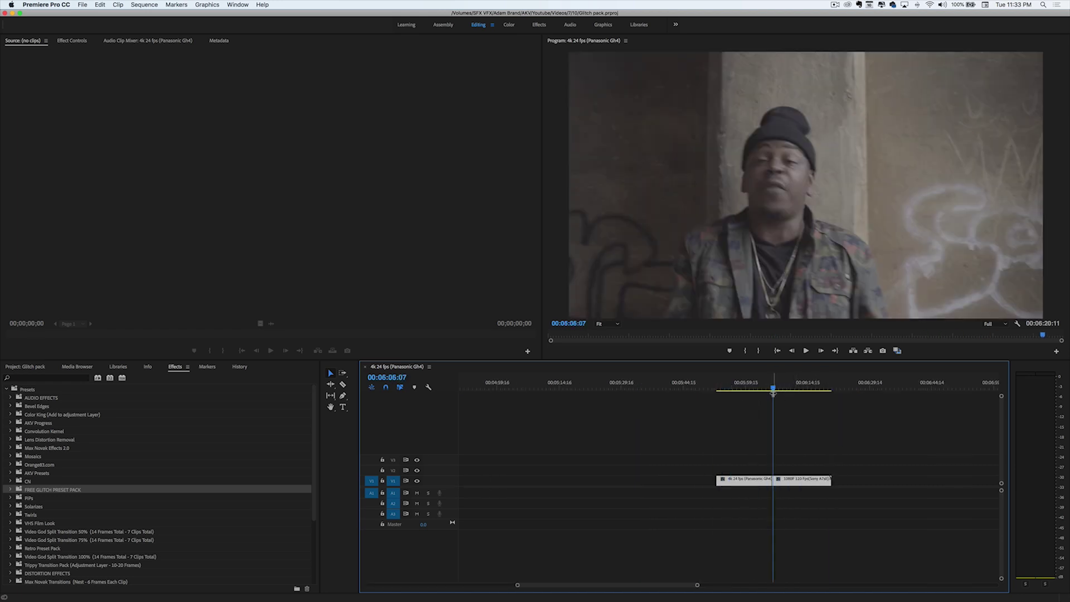
left_click(771, 391)
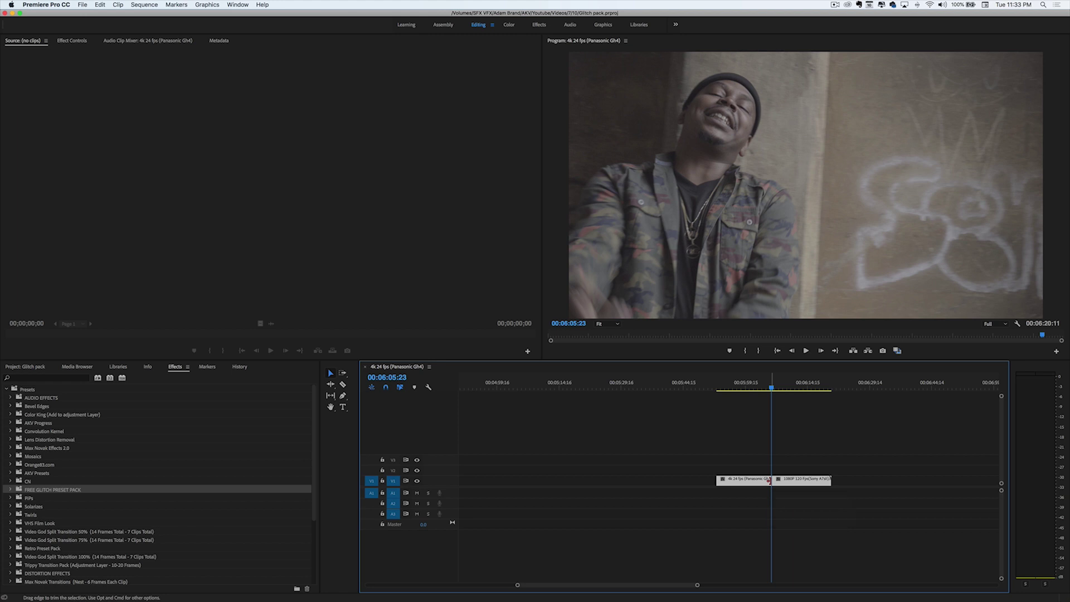
key("=")
Step: Play through the cut and marquee-select both V1 clips around the edit point
left_click(730, 484)
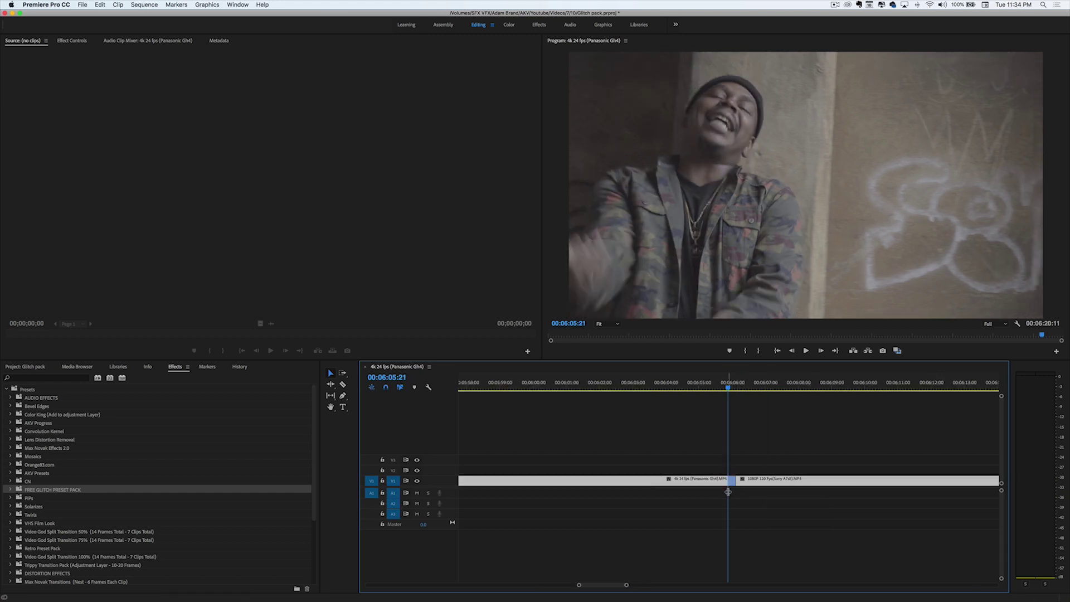
key("space")
left_click_drag(742, 467, 730, 483)
Step: Nest the selected clips into a sequence, keeping the default name
right_click(732, 480)
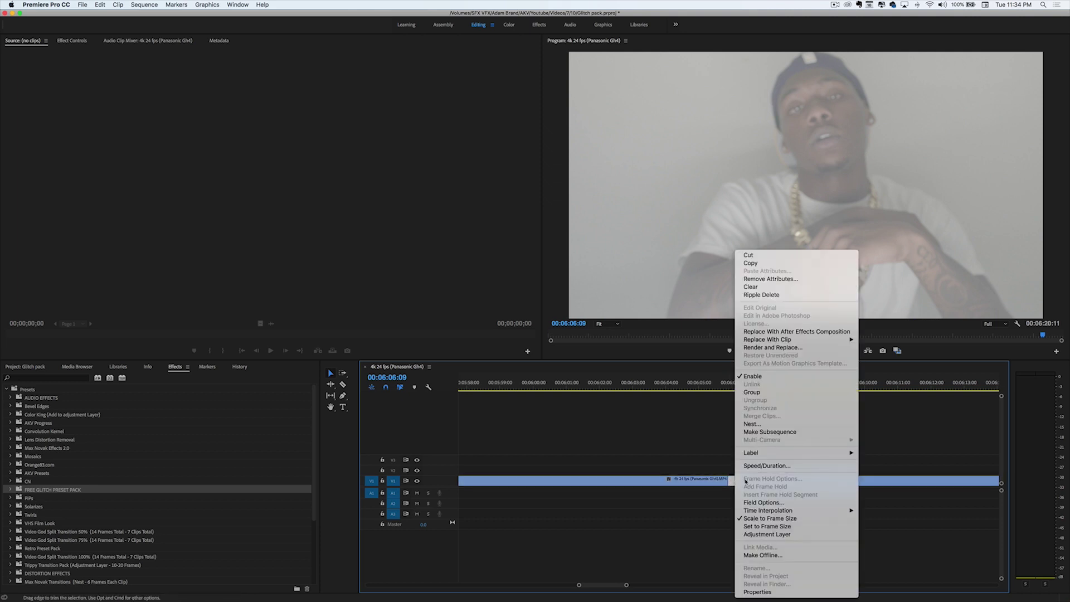
left_click(751, 424)
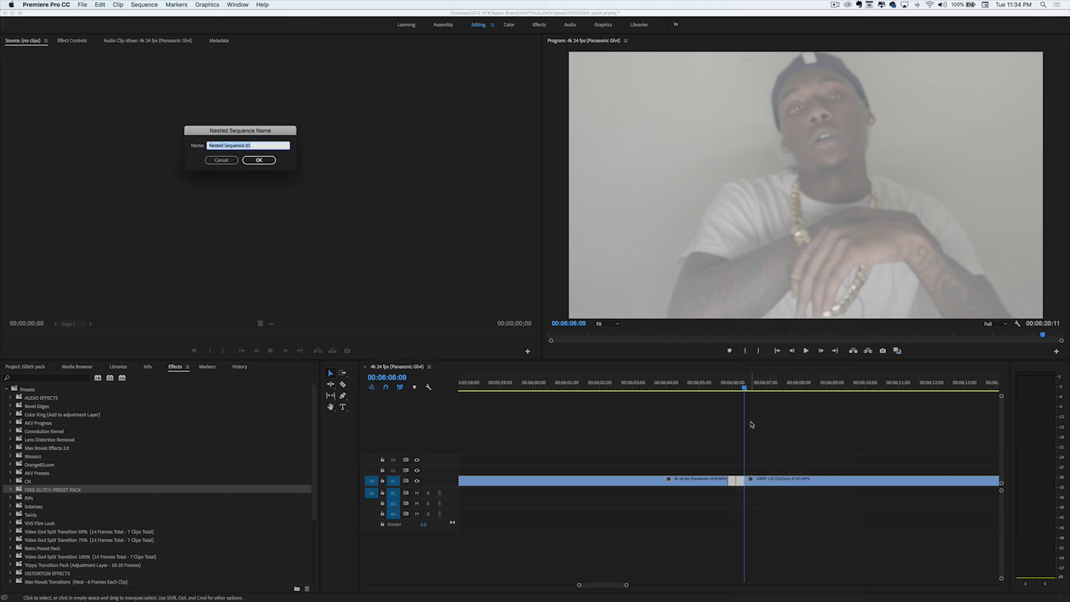
key("Return")
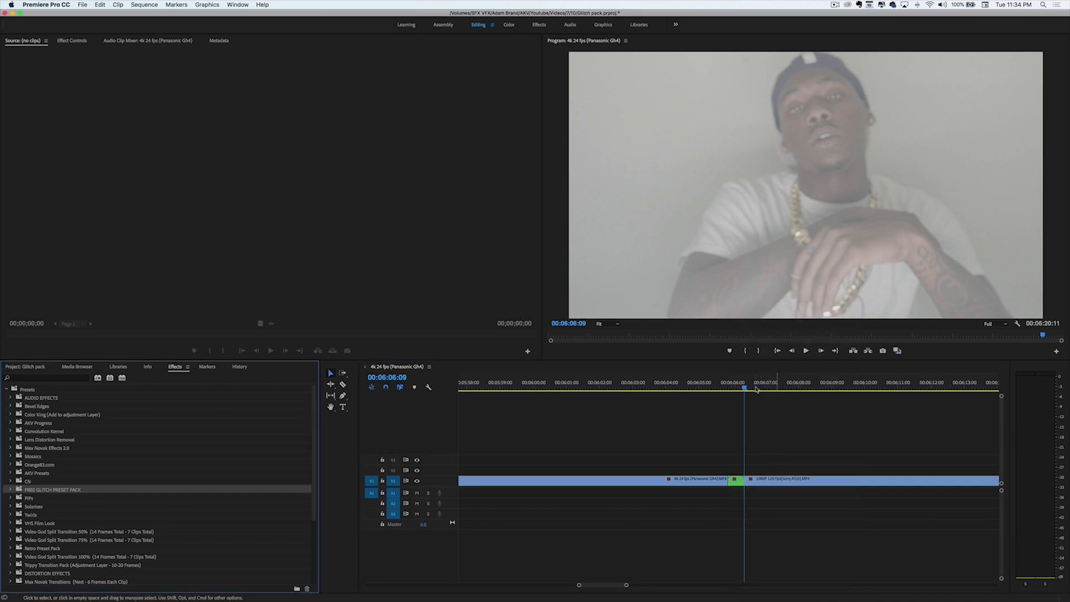
Step: Delete the unwanted part of the second clip after 00:06:09:09
left_click(875, 389)
left_click_drag(875, 388, 845, 388)
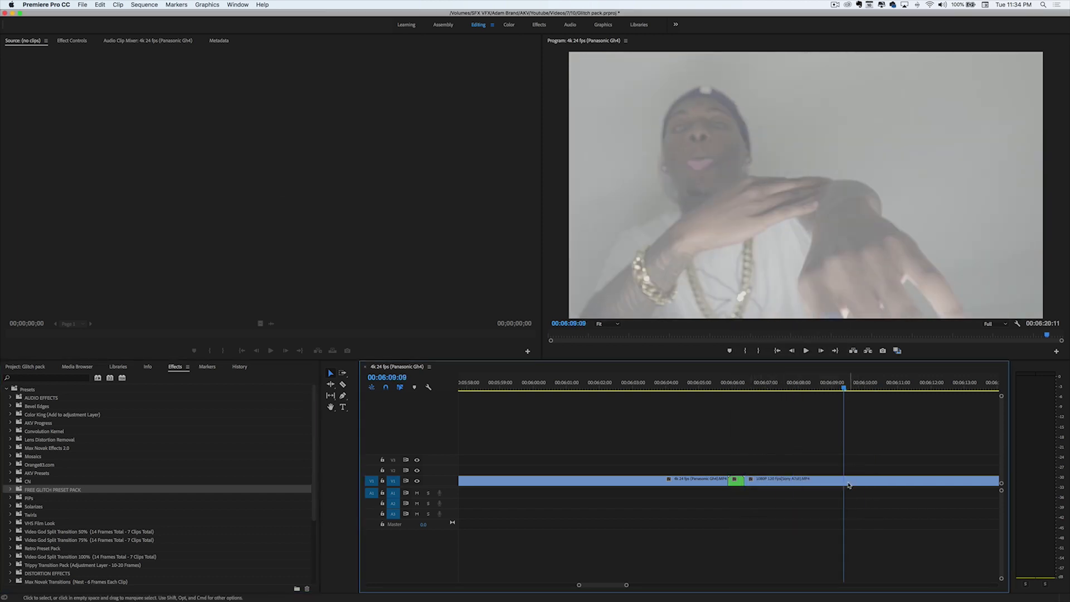
left_click(845, 484)
key("Delete")
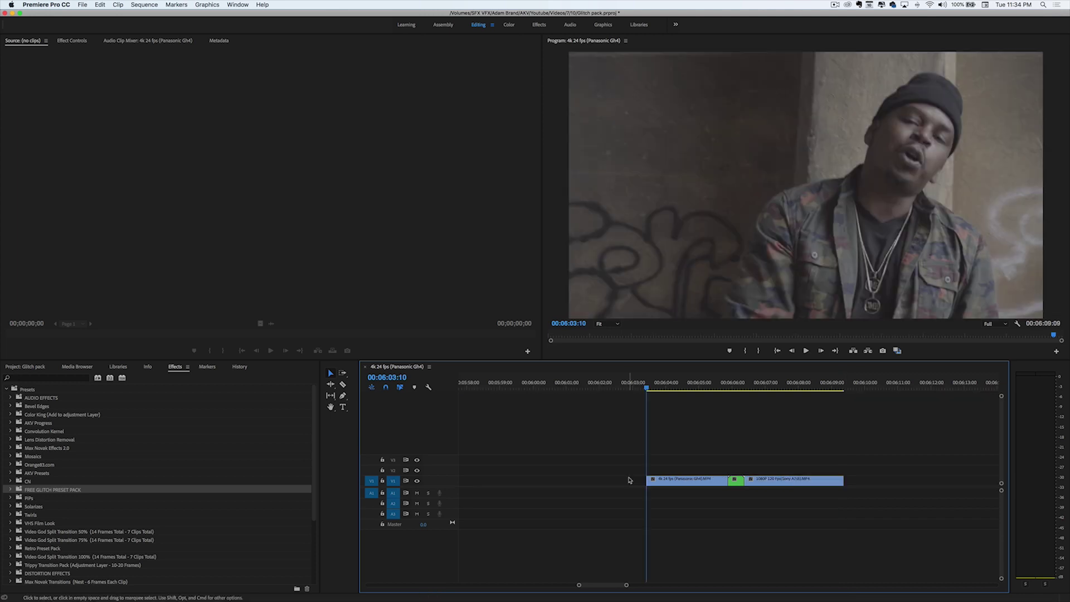
left_click(736, 390)
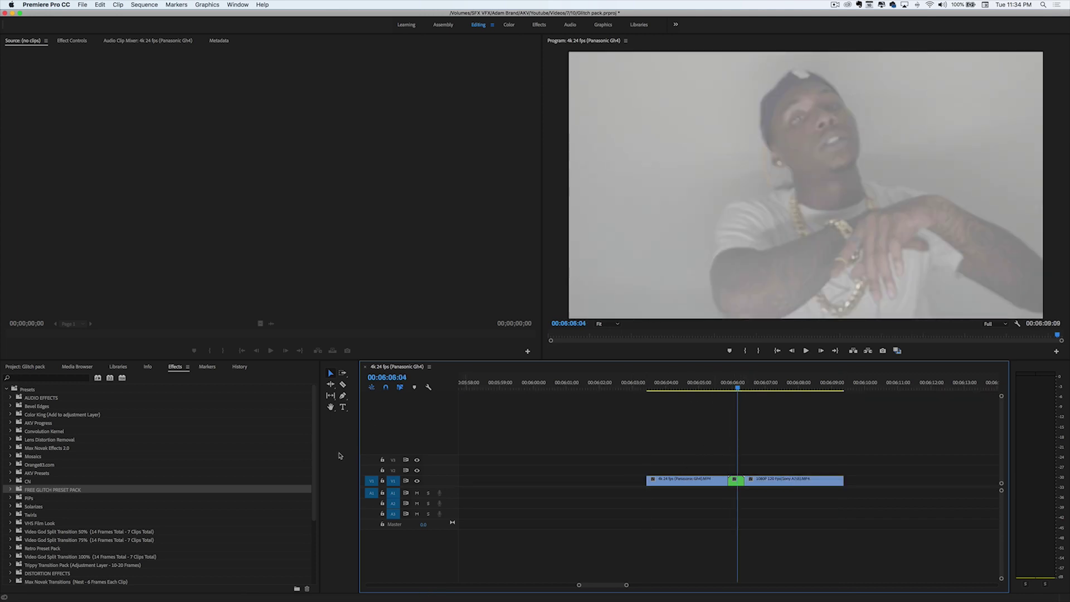
Step: Expand FREE GLITCH PRESET PACK and browse its VHS Glitch Effect presets
left_click(10, 490)
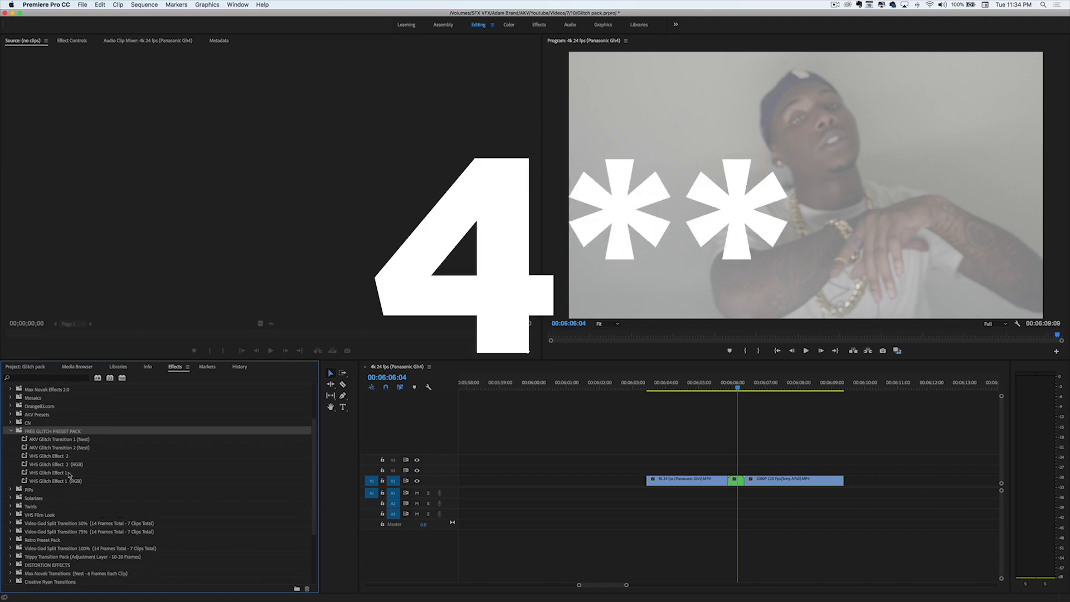
left_click(69, 456)
left_click(67, 466)
left_click(67, 481)
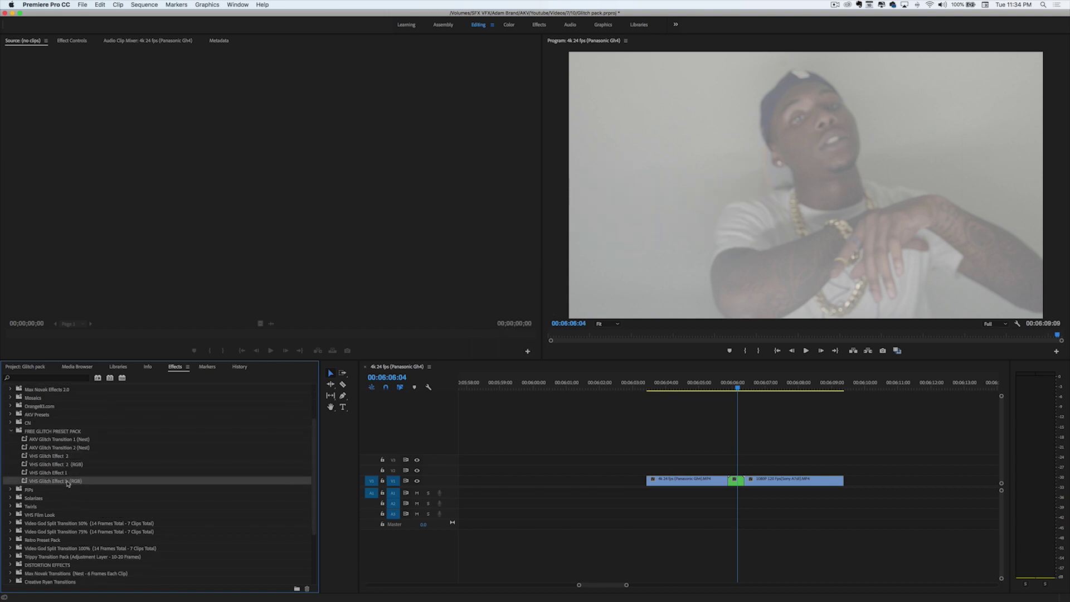
left_click(76, 473)
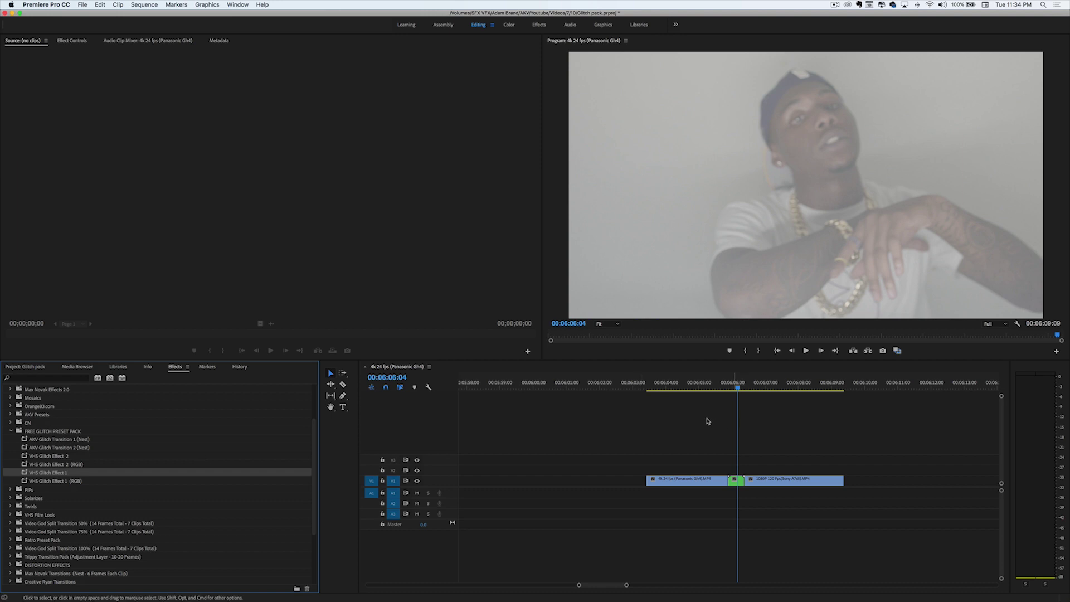
Step: Apply AKV Glitch Transition 1 (Nest) to the nested clip and mark an in point before it
left_click(70, 440)
left_click_drag(51, 443, 734, 479)
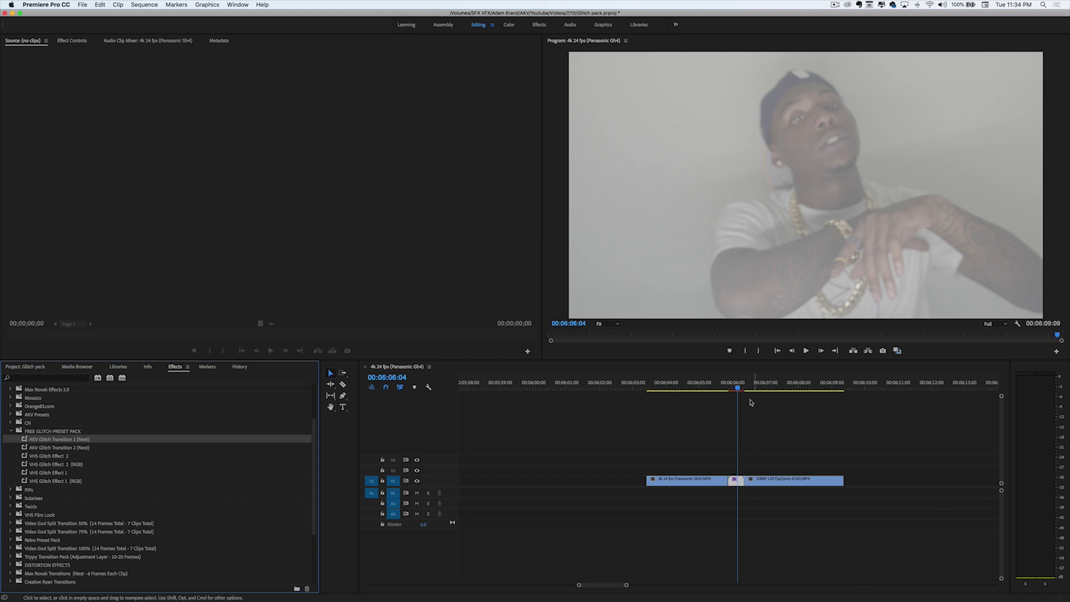
left_click(721, 384)
key("i")
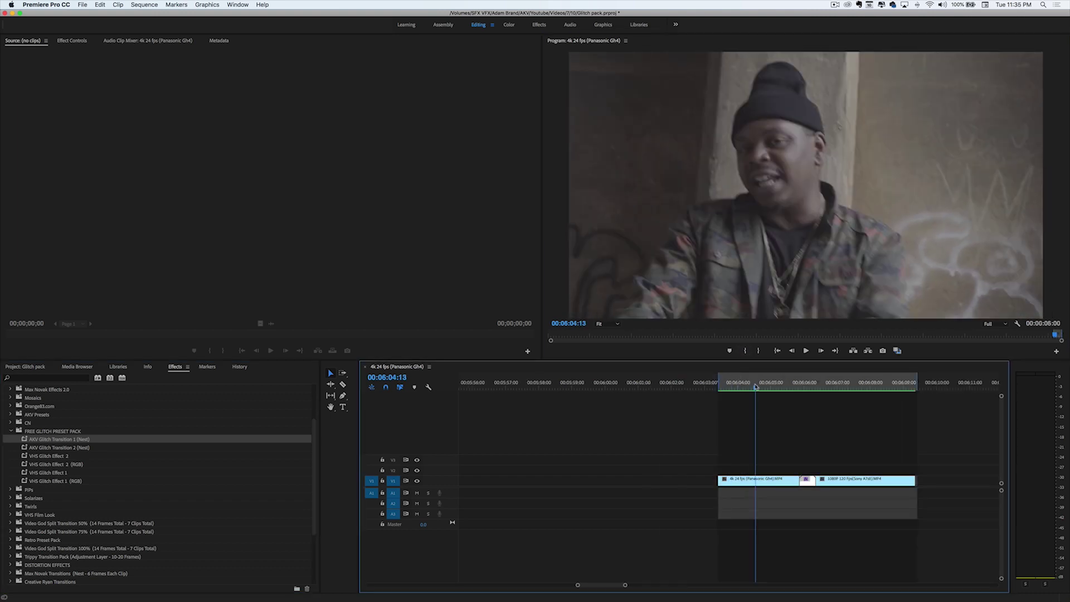
key("space")
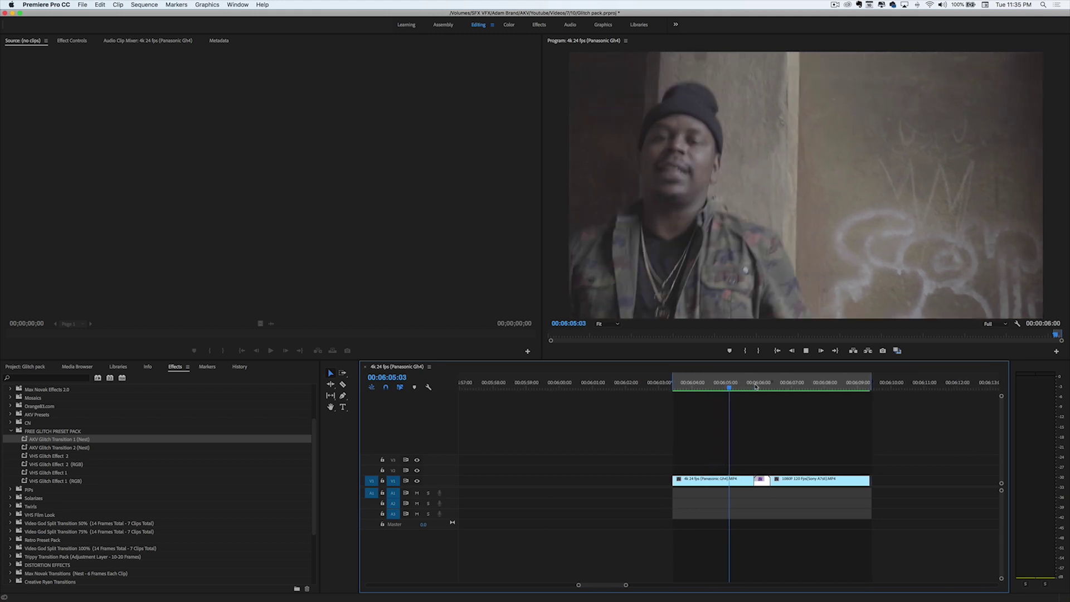
key("space")
left_click(650, 386)
key("space")
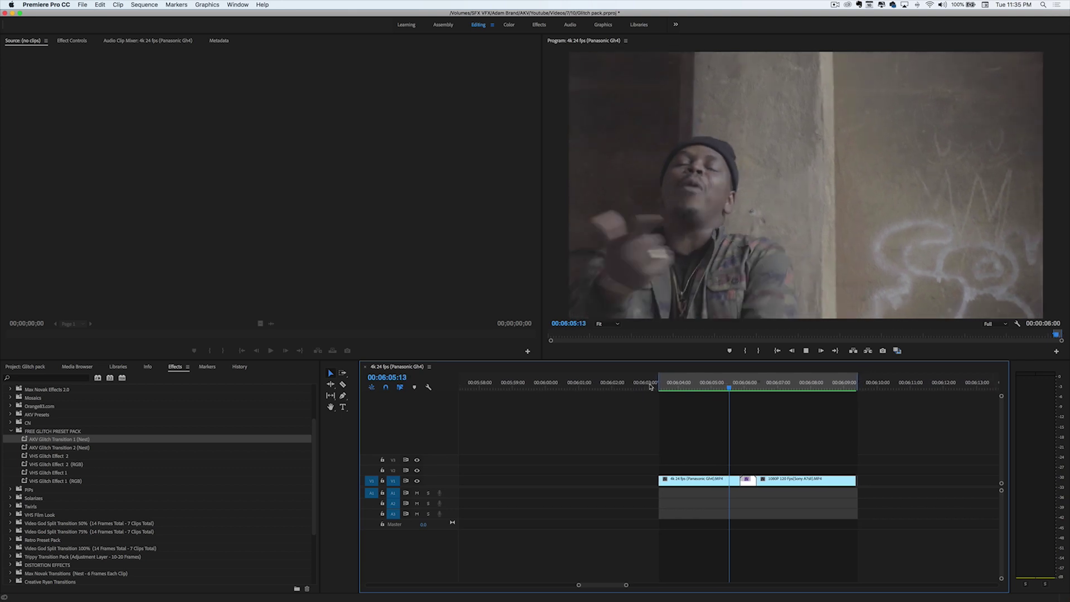
key("space")
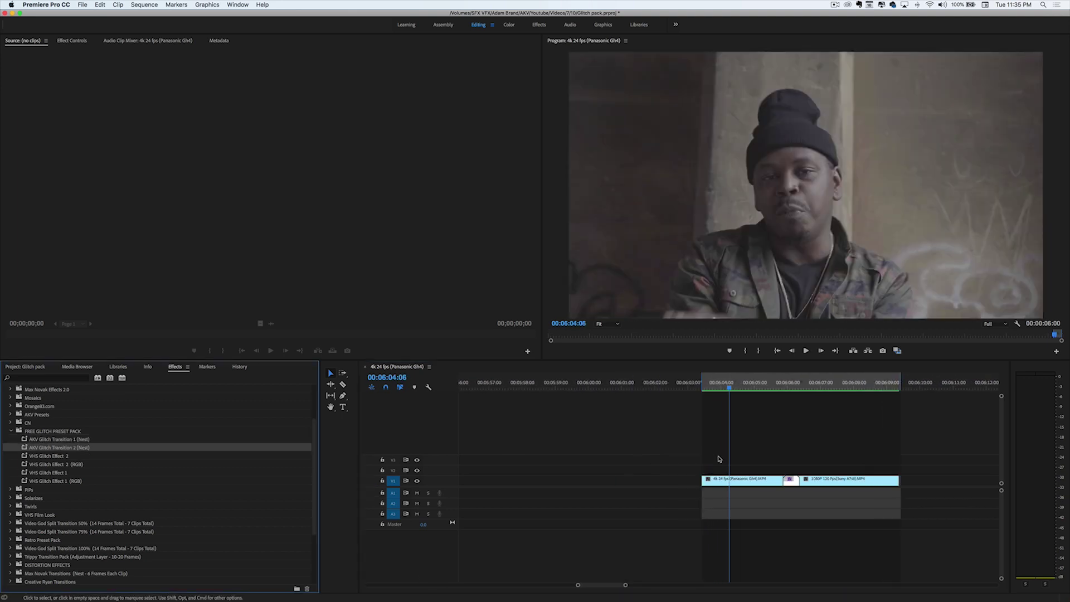
left_click(746, 390)
key("space")
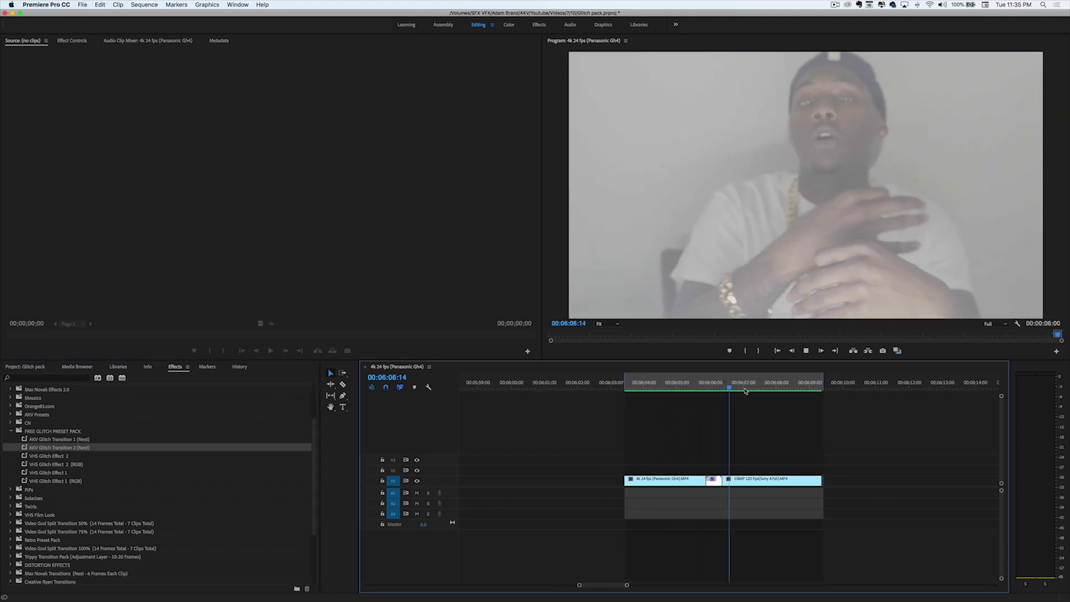
left_click(655, 387)
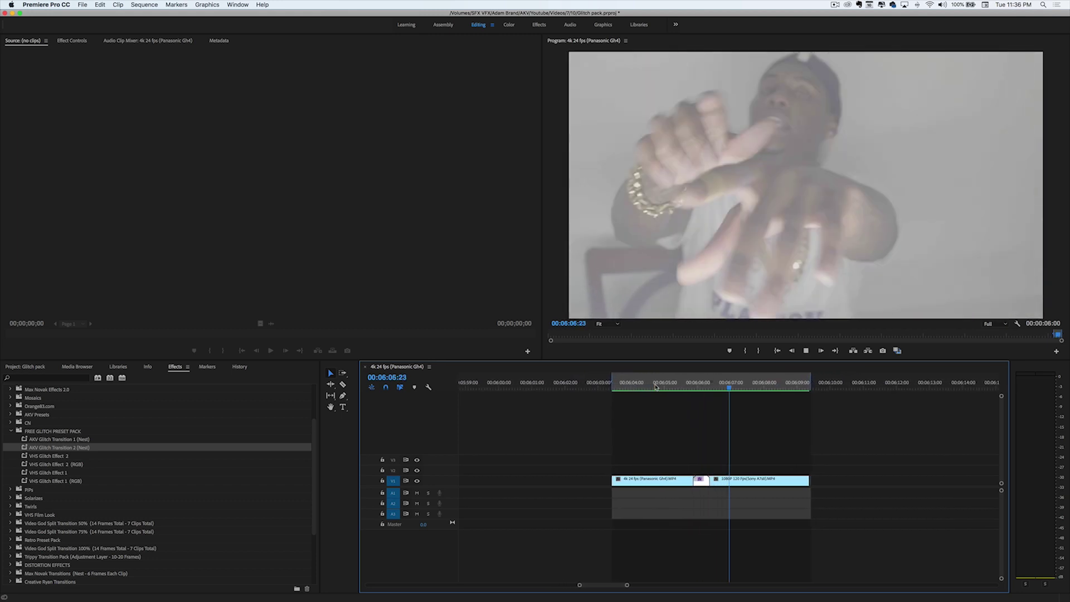
key("space")
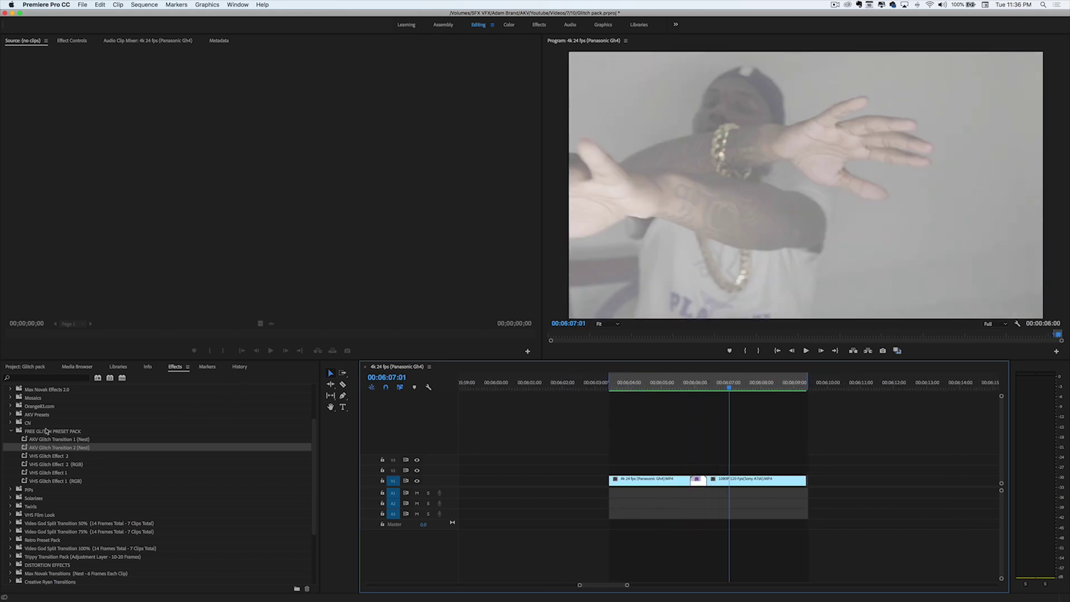
Step: Apply the VHS Glitch Effect 1 preset to the first V1 clip, then check each clip
left_click(57, 473)
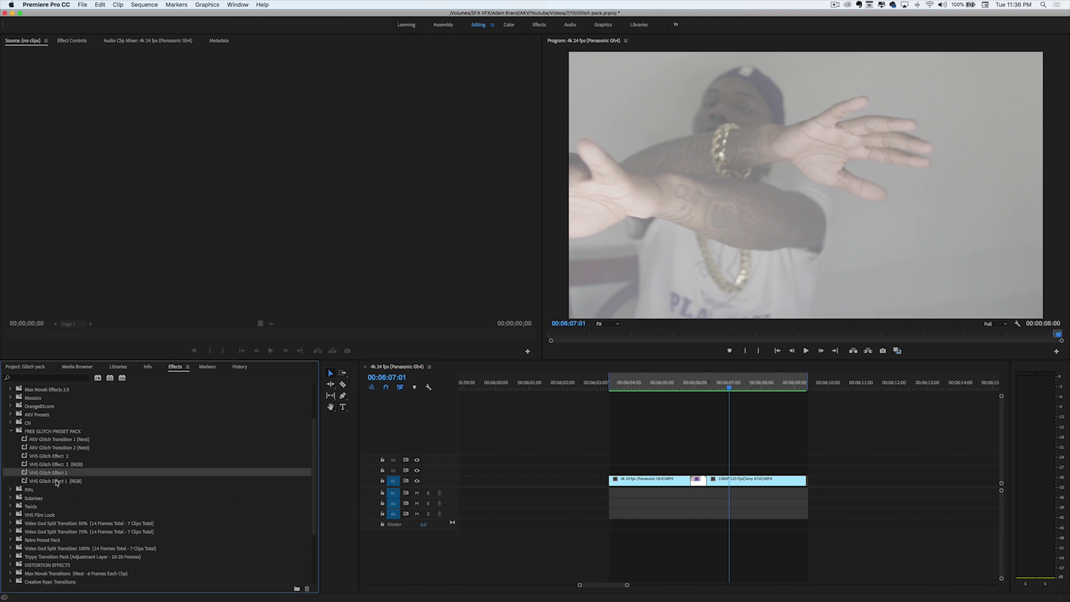
left_click(62, 456)
left_click(62, 474)
left_click_drag(53, 475, 638, 479)
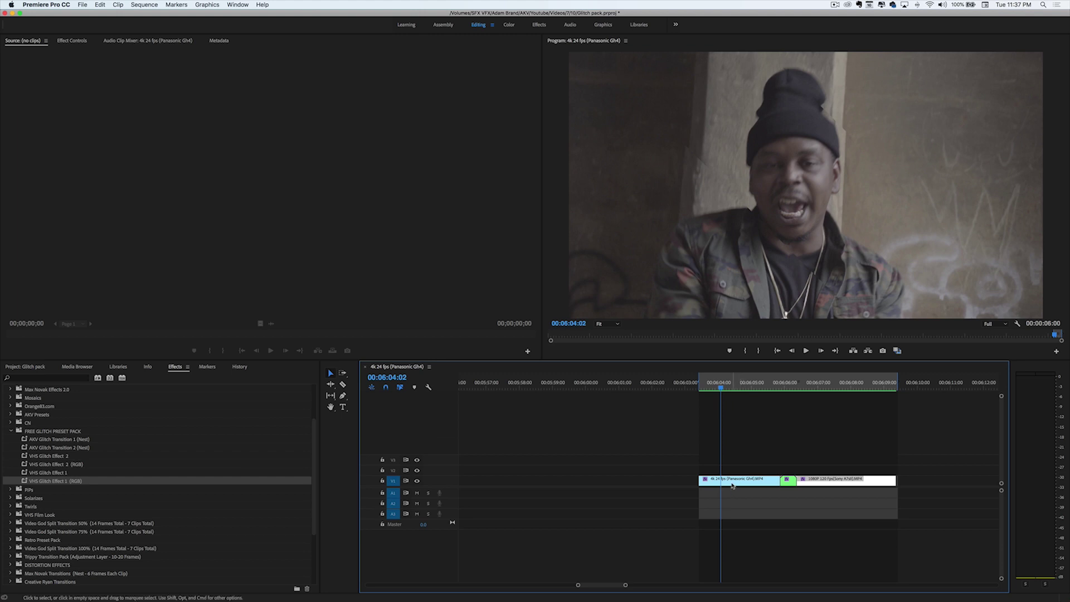
left_click(735, 482)
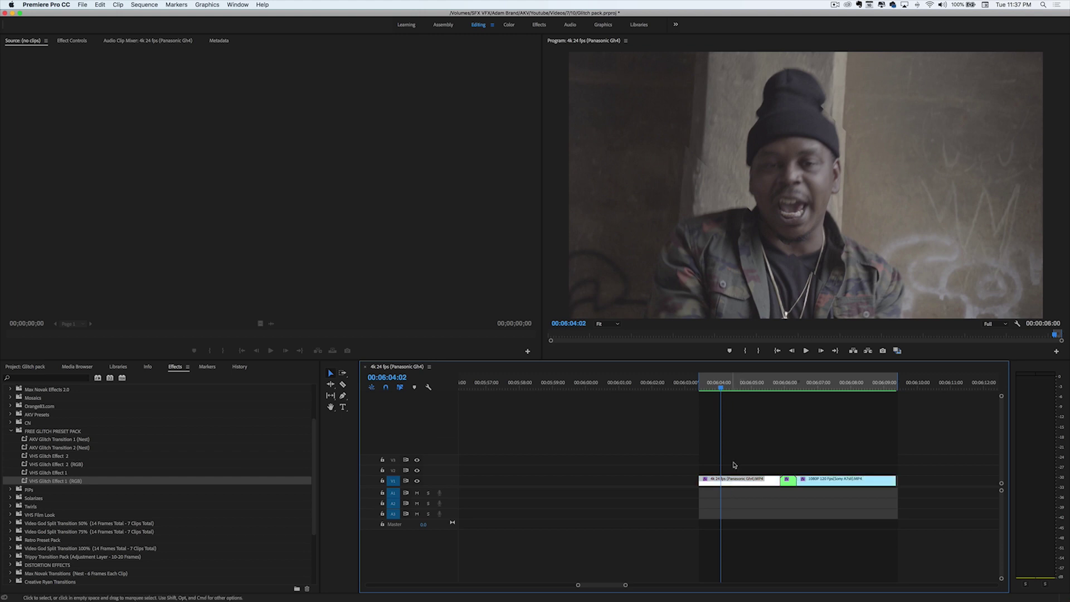
left_click(831, 482)
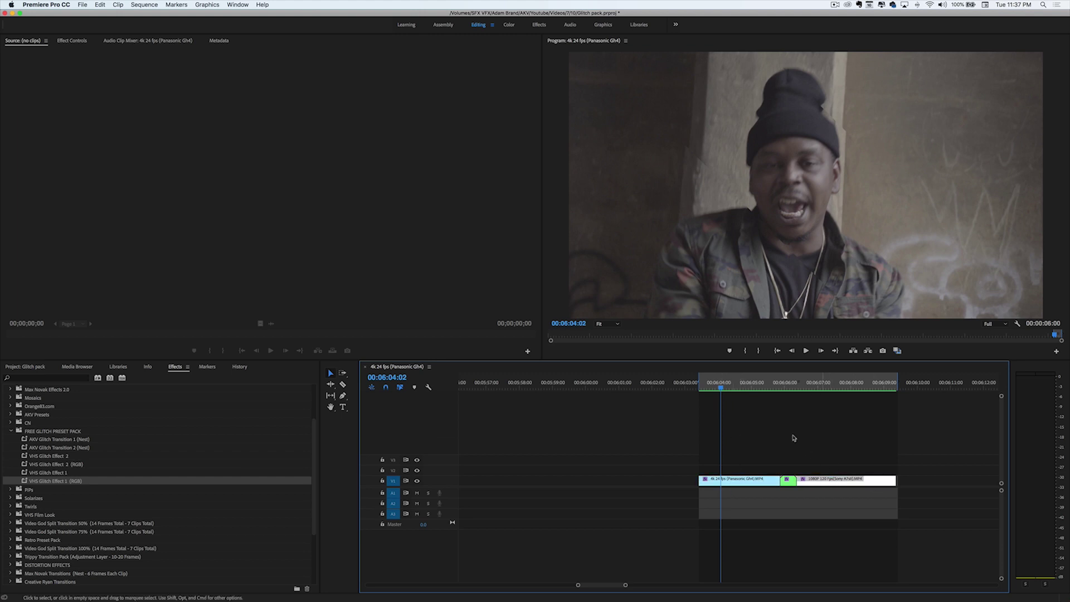
Step: Play the edit from 00:06:04:00 full screen, twice
left_click(717, 389)
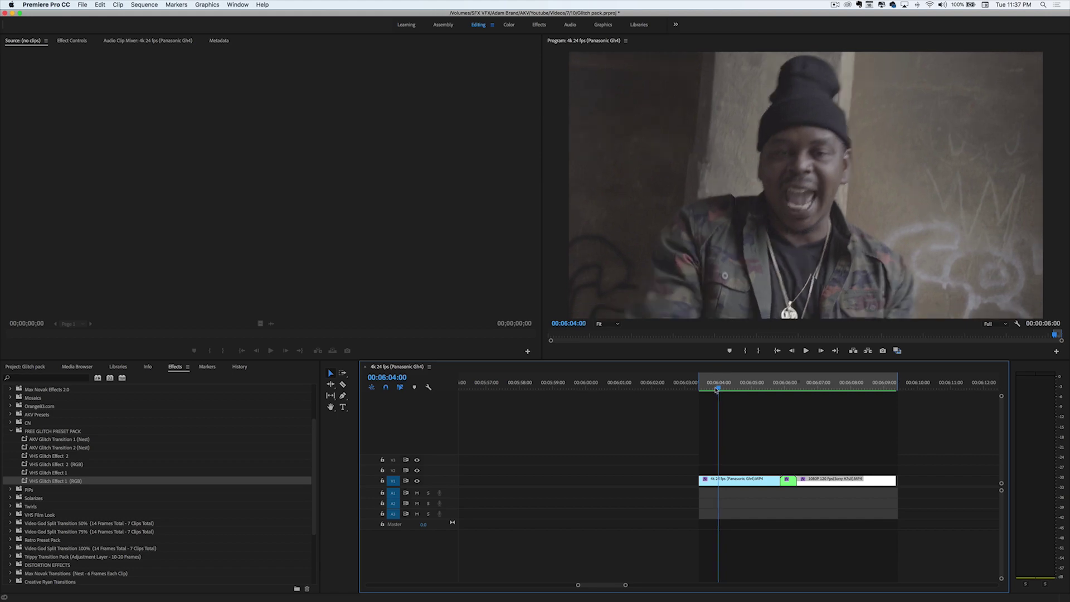
key("space")
key("ctrl+grave")
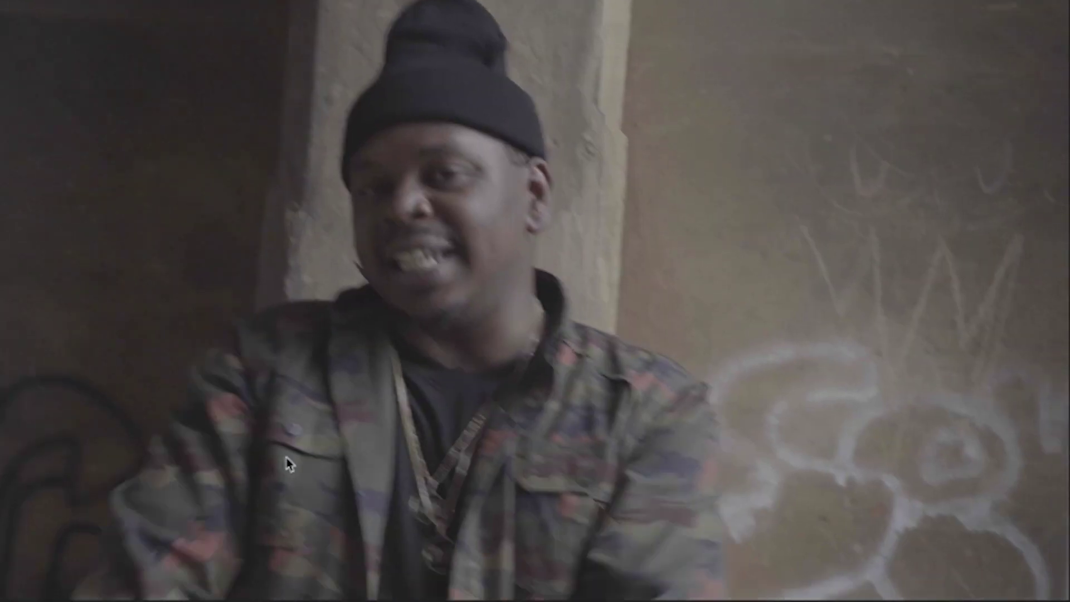
key("space")
key("ctrl+grave")
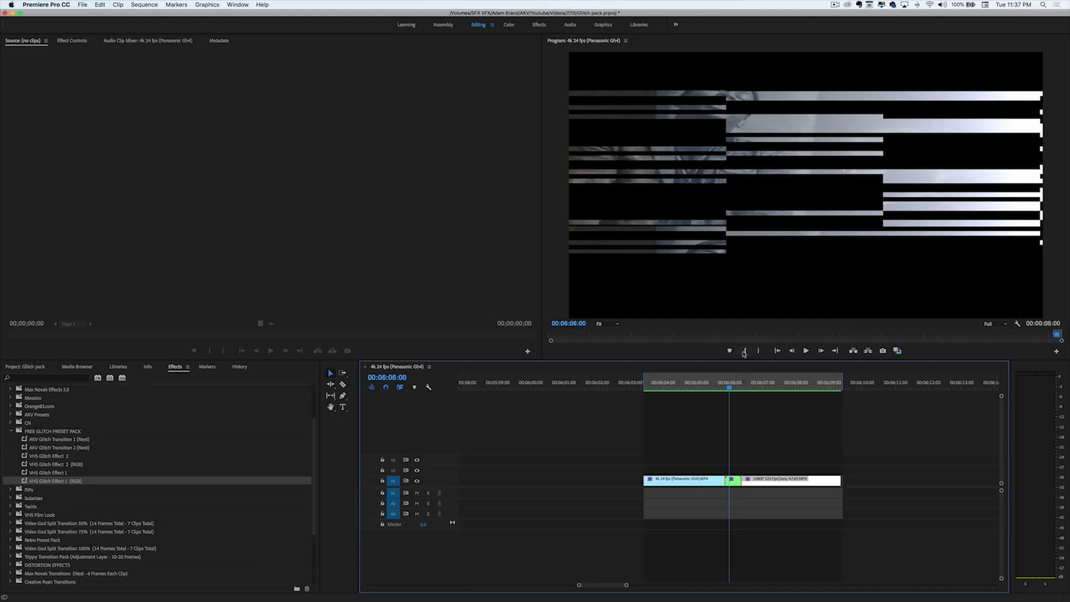
key("space")
key("ctrl+grave")
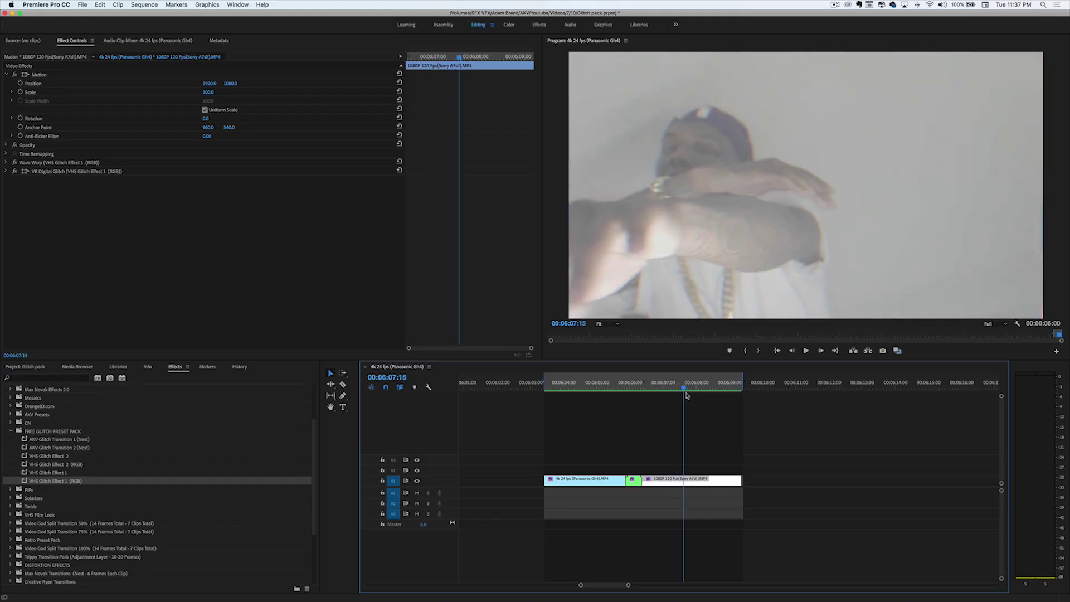
Step: Scrub and frame-step around the transition to review the second clip's glitch frames
mouse_move(696, 395)
left_mouse_down()
mouse_move(709, 397)
mouse_move(686, 398)
left_mouse_up()
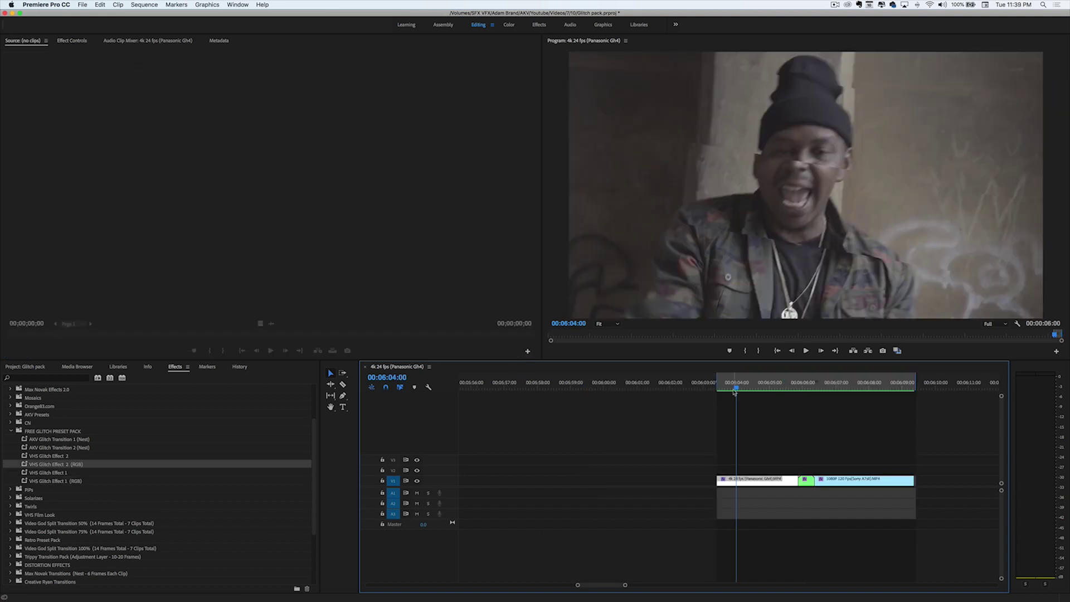
key("Left")
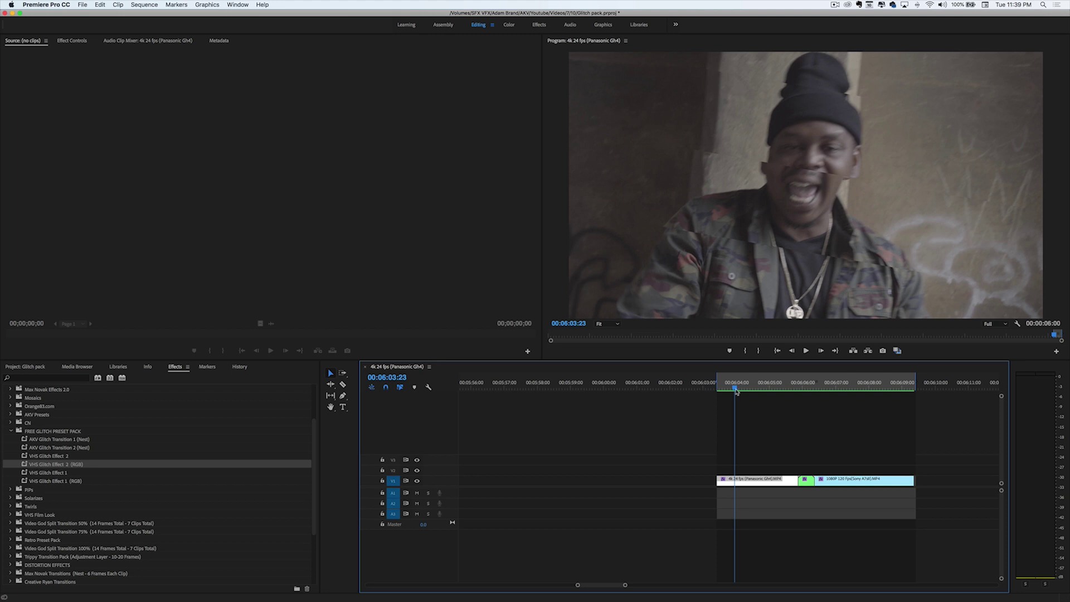
mouse_move(736, 390)
left_mouse_down()
mouse_move(764, 390)
mouse_move(723, 389)
left_mouse_up()
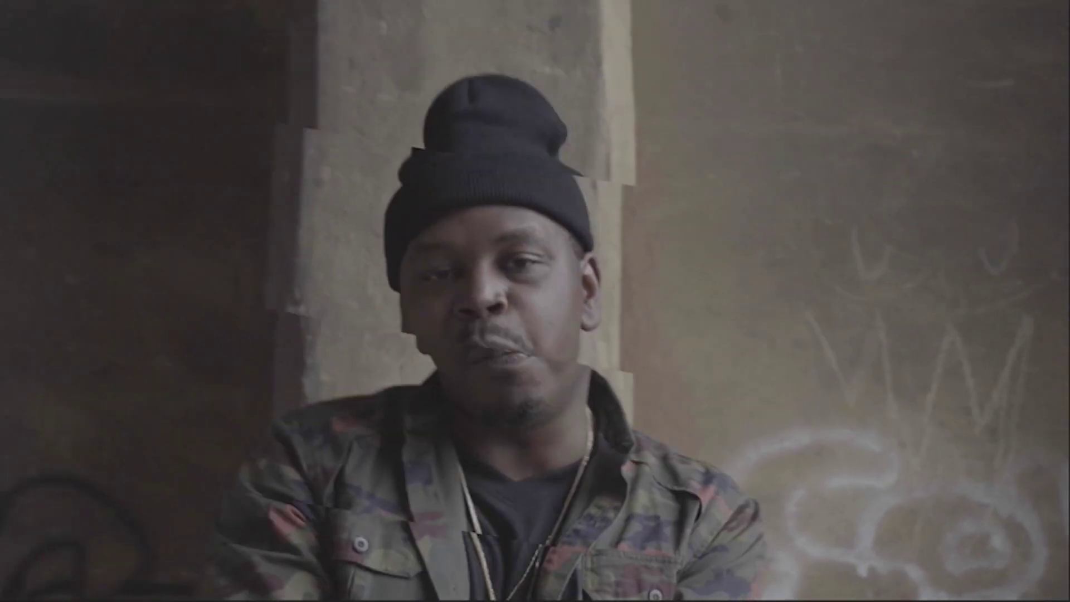